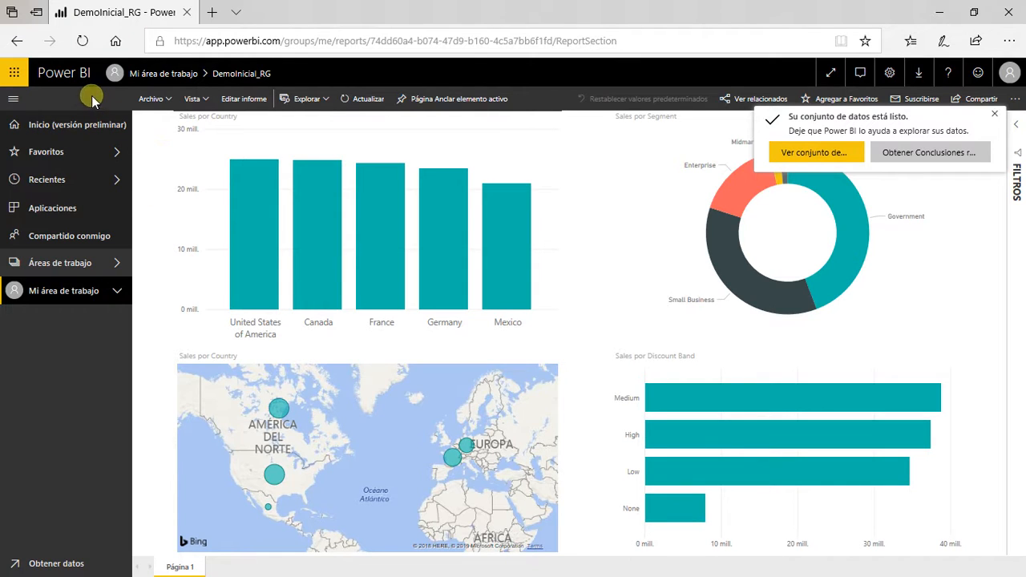
- Look through the personal workspace's dashboards, reports, workbooks and datasets lists
{"action": "left_click", "coordinate": [103, 293]}
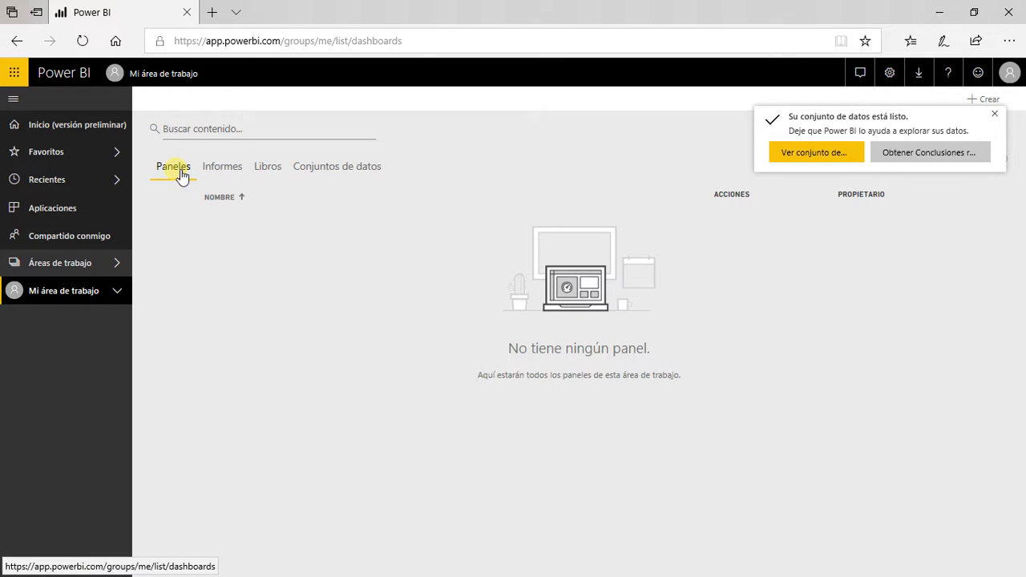
{"action": "left_click", "coordinate": [222, 170]}
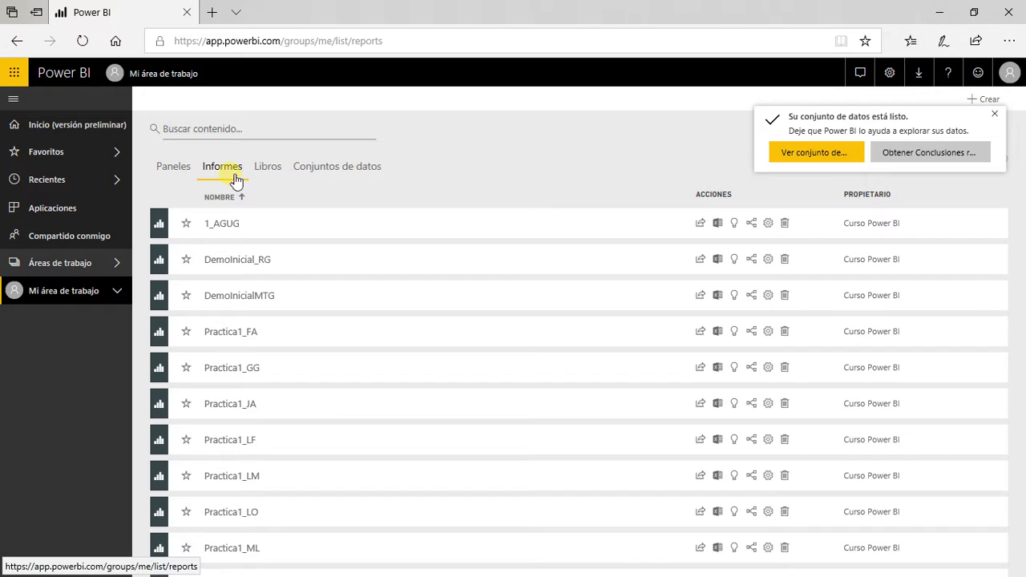
{"action": "left_click", "coordinate": [264, 178]}
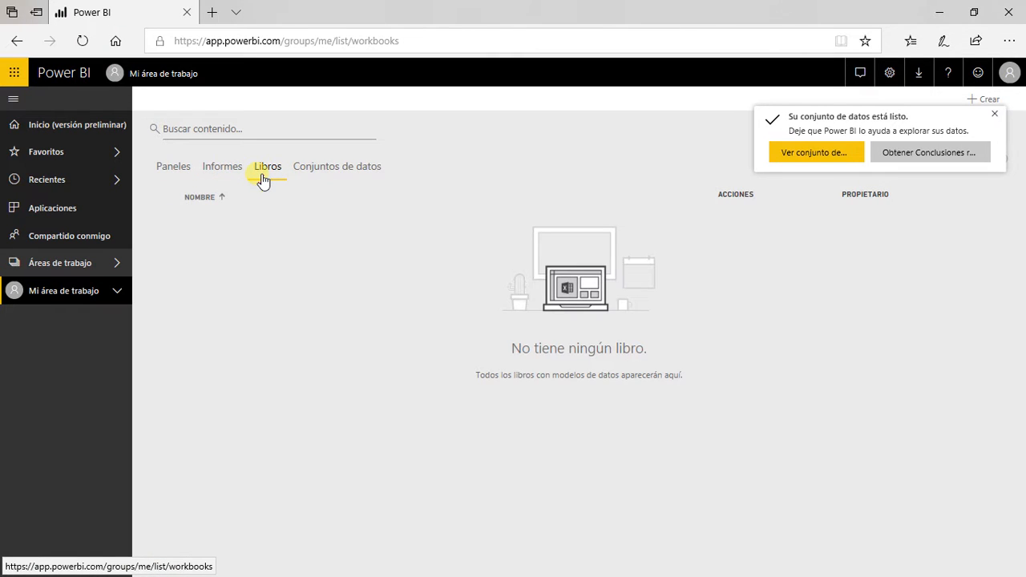
{"action": "left_click", "coordinate": [345, 173]}
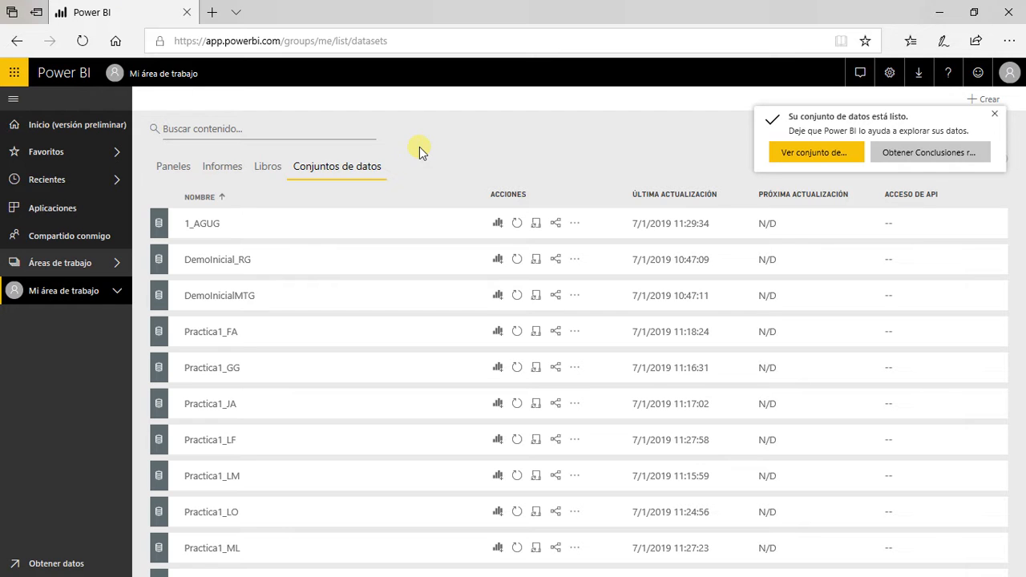
- Open the DemoInicial_RG report from the workspace's reports and switch it to editing mode
{"action": "left_click", "coordinate": [232, 170]}
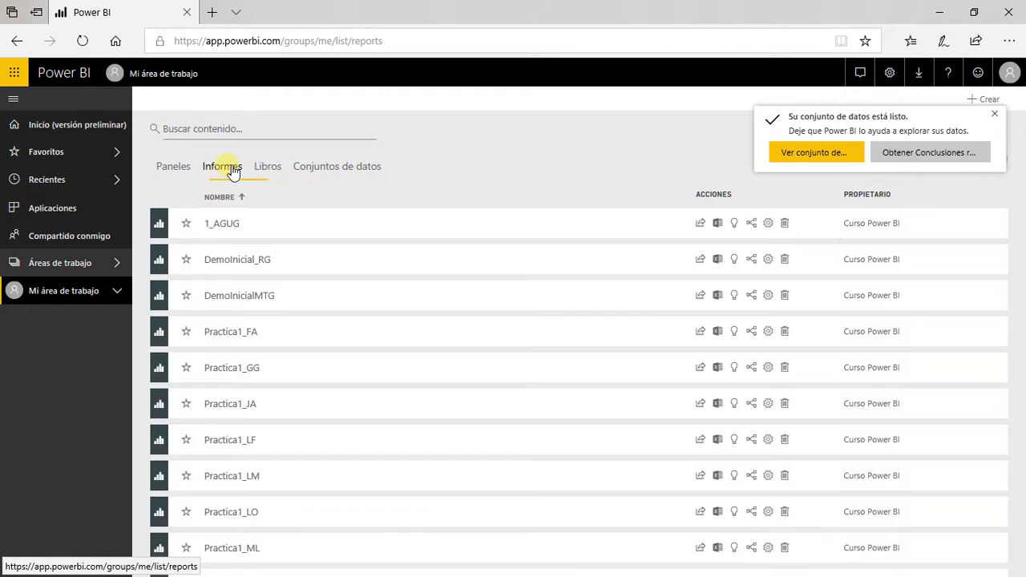
{"action": "left_click", "coordinate": [260, 260]}
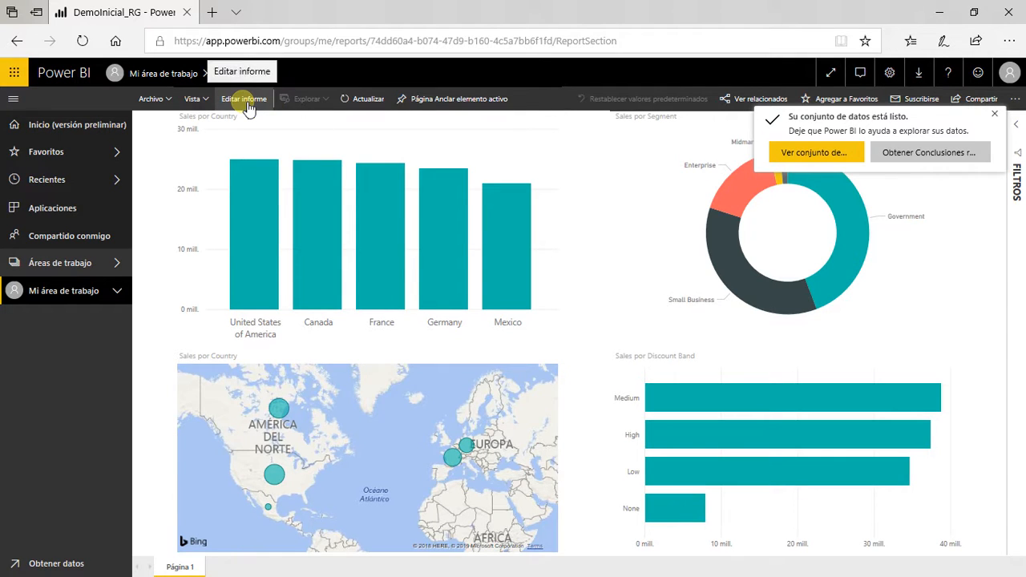
{"action": "key", "text": "ctrl+1"}
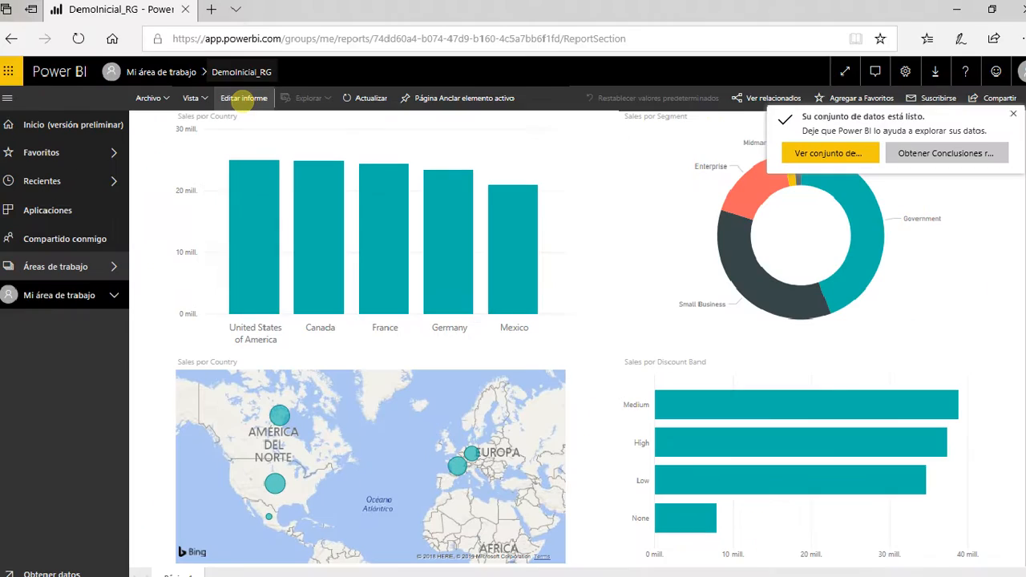
{"action": "left_click", "coordinate": [244, 100]}
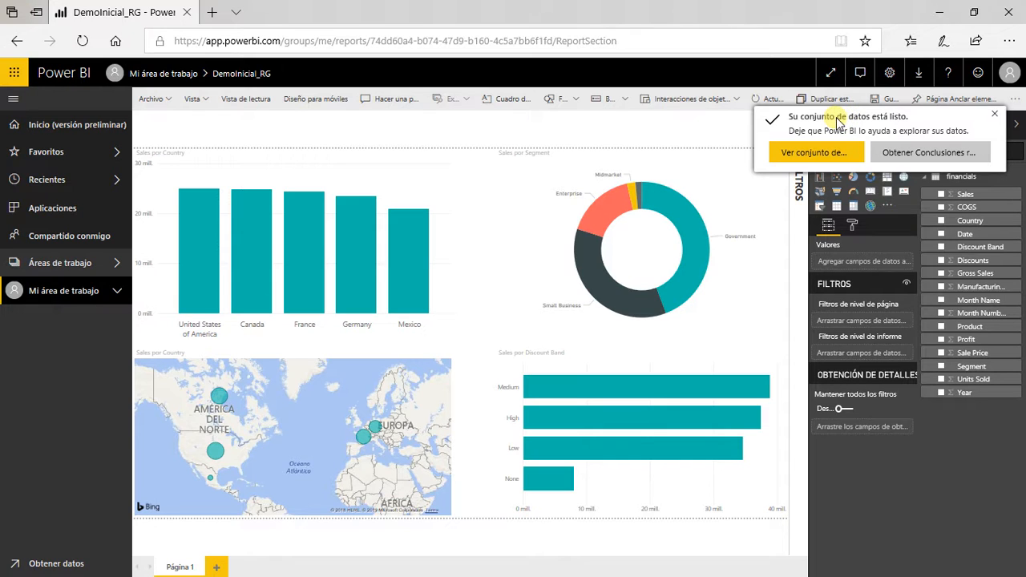
{"action": "left_click", "coordinate": [863, 156]}
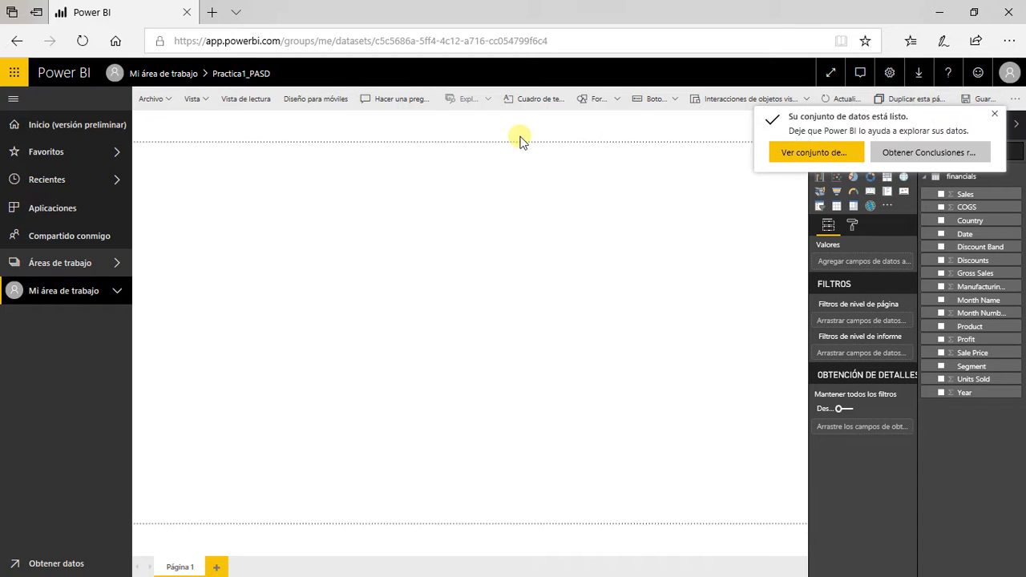
{"action": "left_click", "coordinate": [544, 39]}
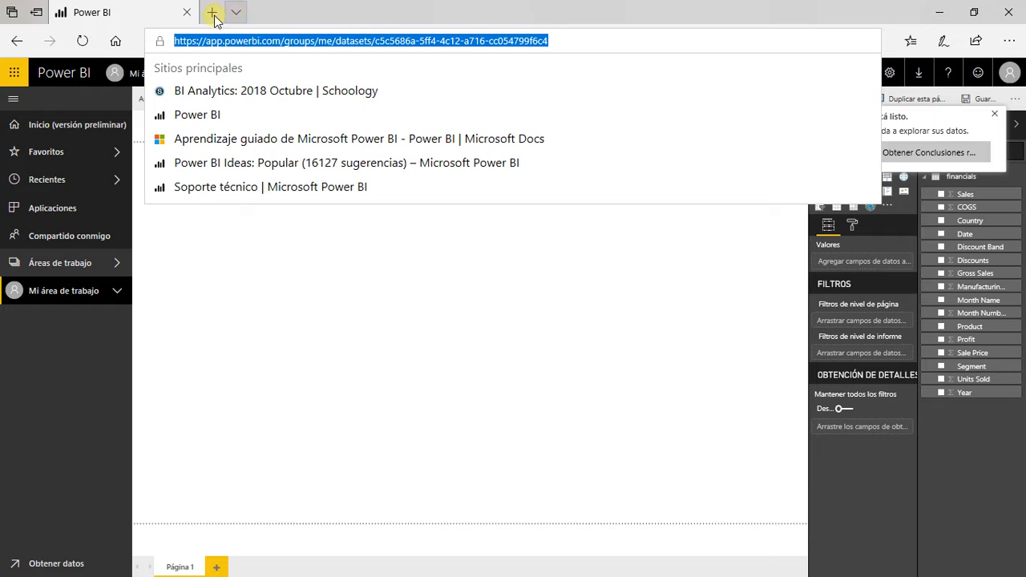
{"action": "left_click", "coordinate": [456, 289]}
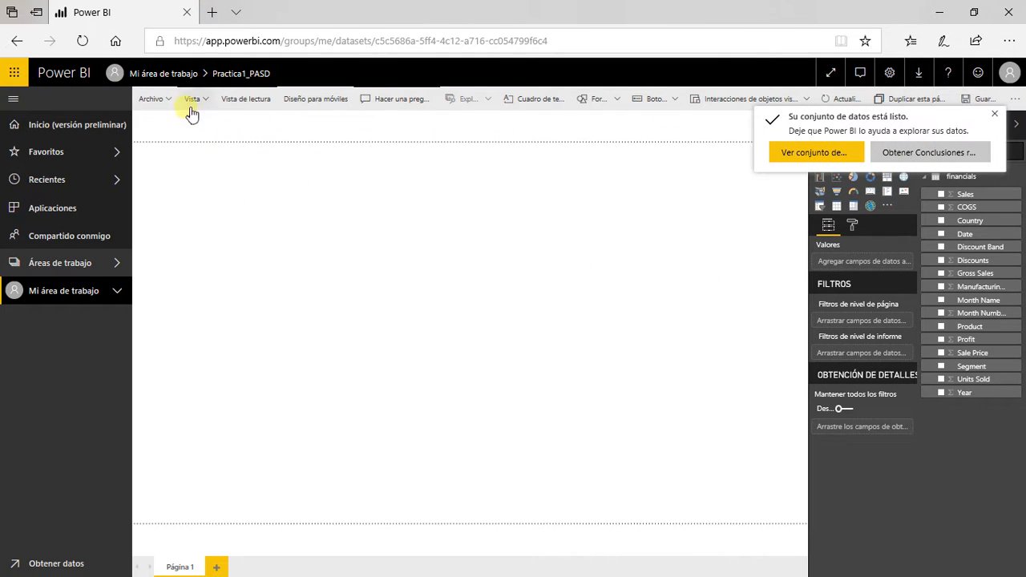
{"action": "left_click", "coordinate": [17, 40]}
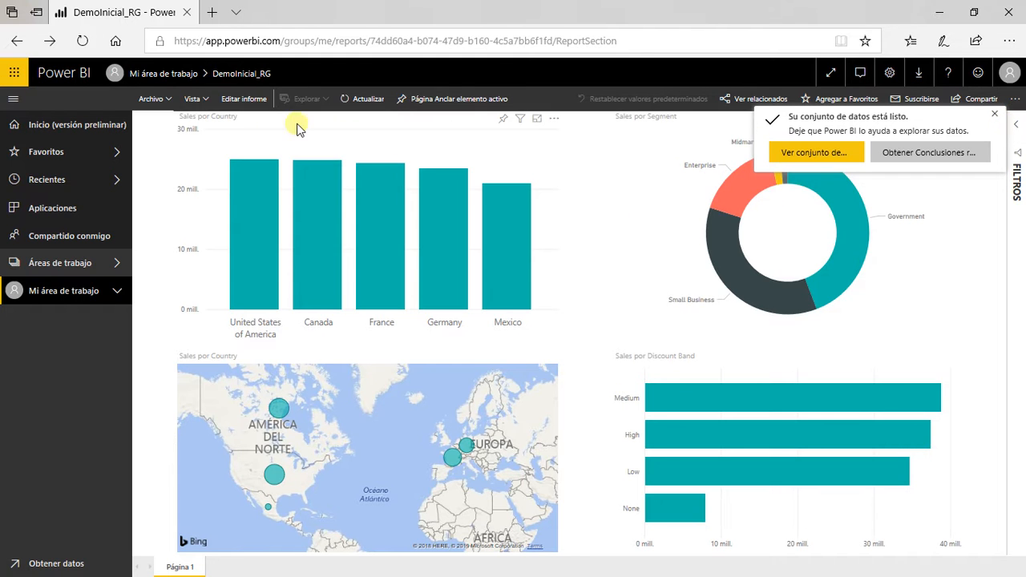
{"action": "left_click", "coordinate": [252, 104]}
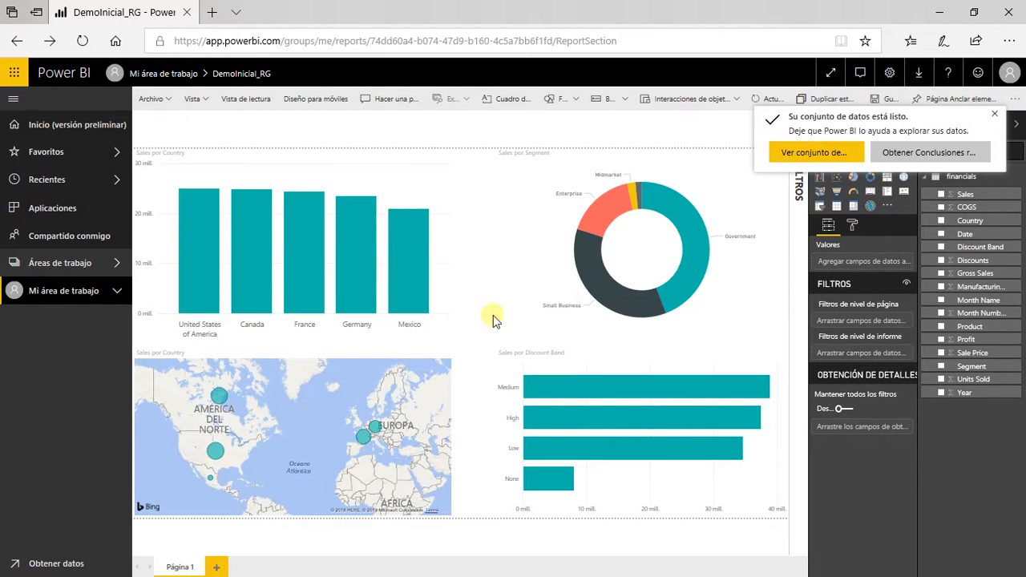
- Examine the axis, value and filter fields used by the Sales por Discount Band chart
{"action": "left_click", "coordinate": [623, 365]}
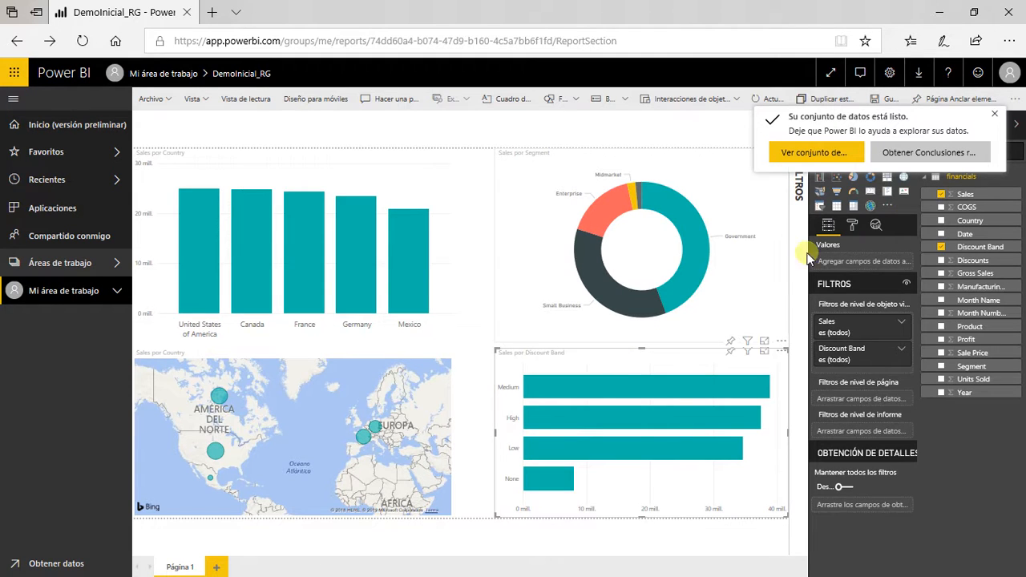
{"action": "left_click", "coordinate": [853, 180]}
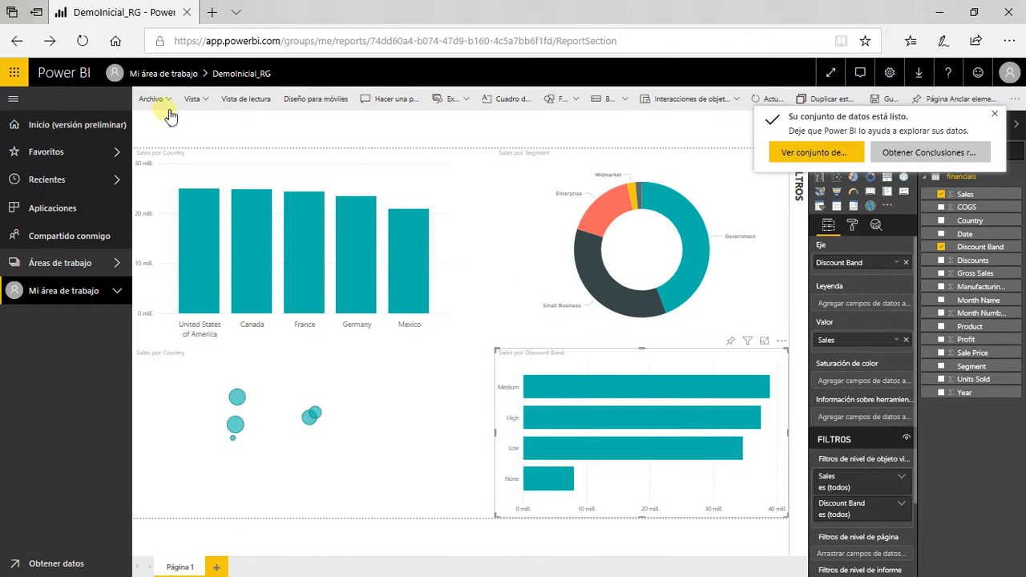
- Turn on data labels for the Sales por Country column chart, leaving no country highlighted
{"action": "left_click", "coordinate": [302, 242]}
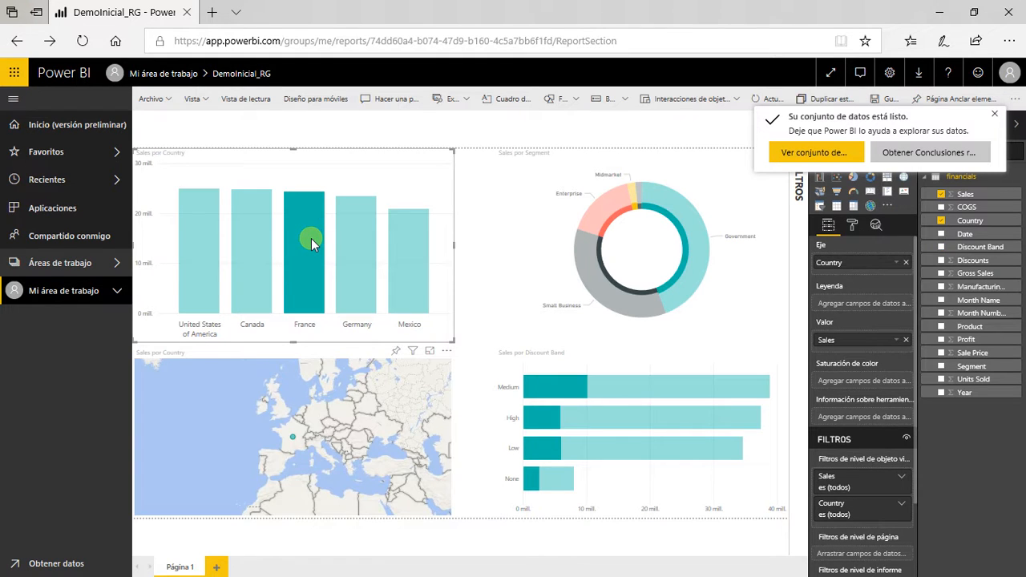
{"action": "left_click", "coordinate": [311, 245]}
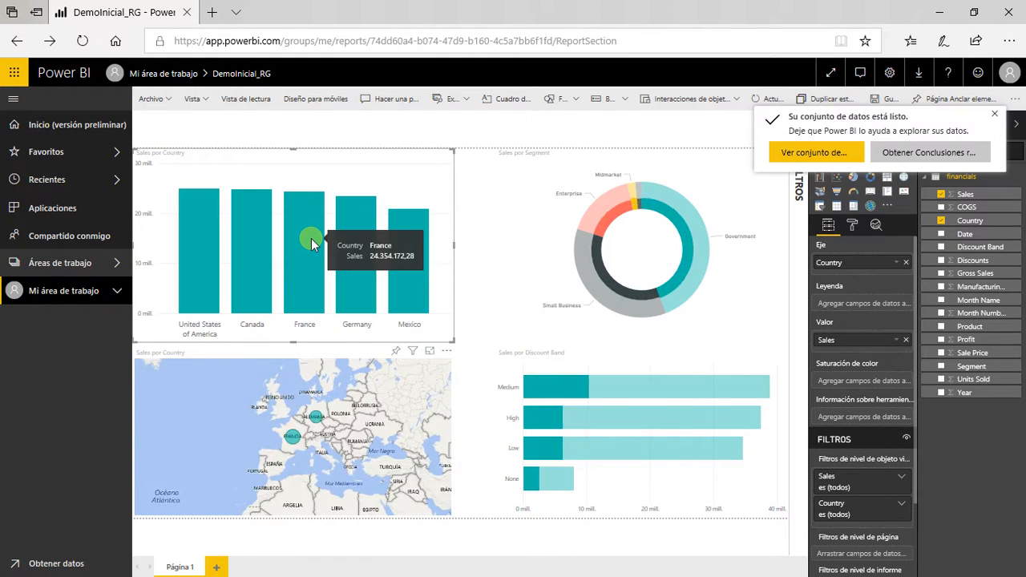
{"action": "left_click", "coordinate": [853, 224]}
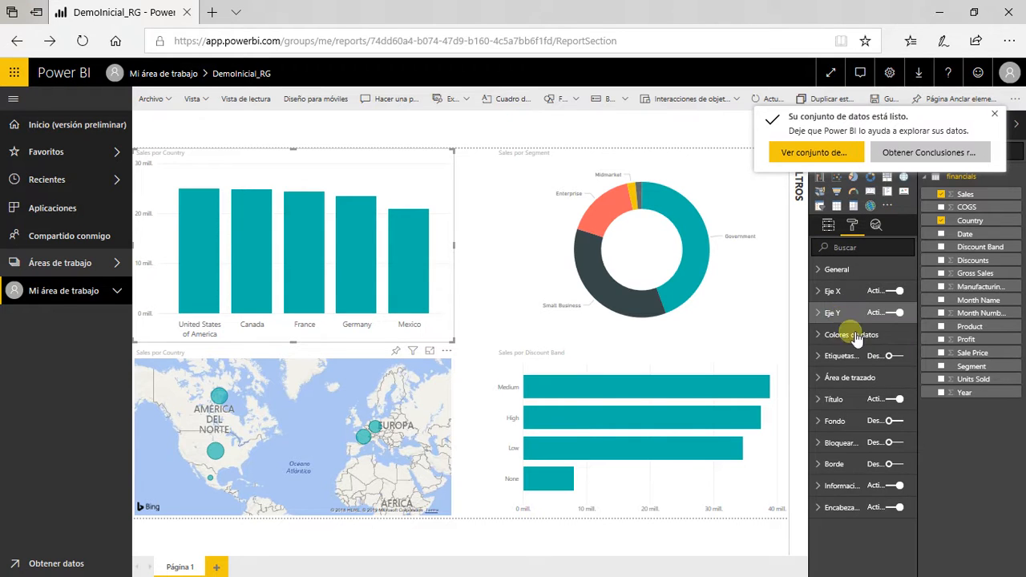
{"action": "left_click", "coordinate": [892, 356]}
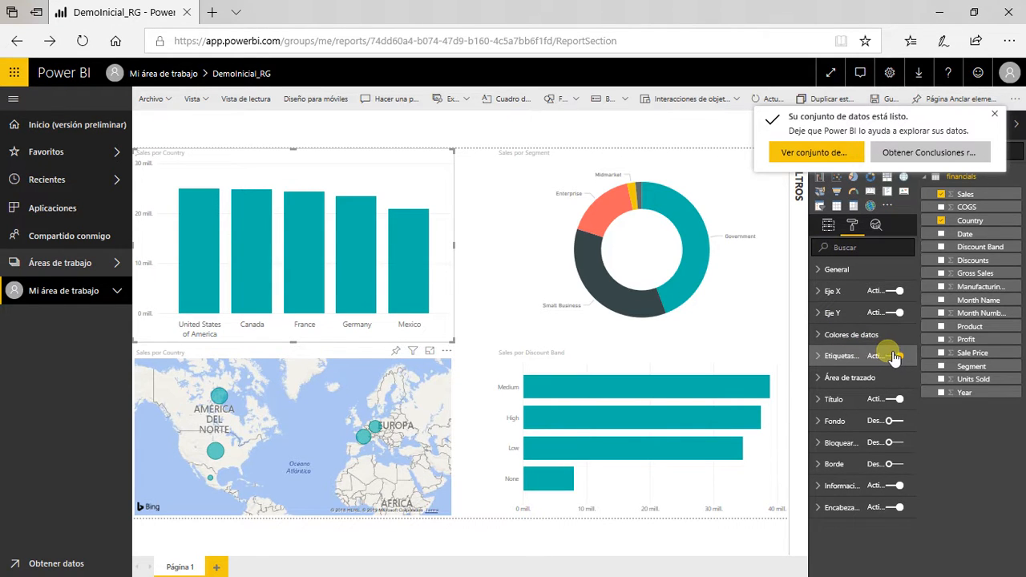
- Set the text size of the Sales por Country column chart's data labels to 12
{"action": "left_click", "coordinate": [827, 360]}
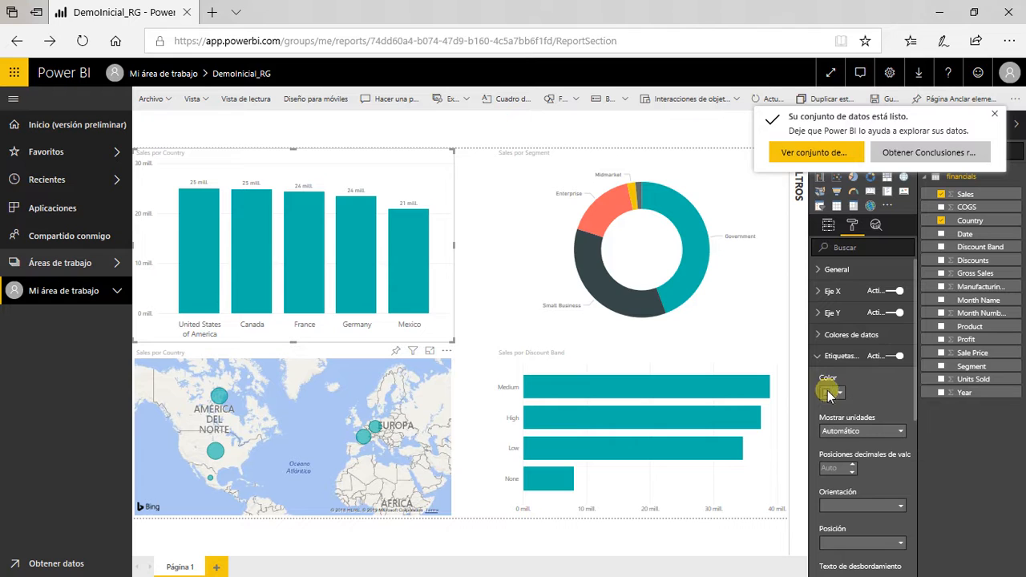
{"action": "scroll", "coordinate": [915, 479], "scroll_direction": "down", "scroll_amount": 5}
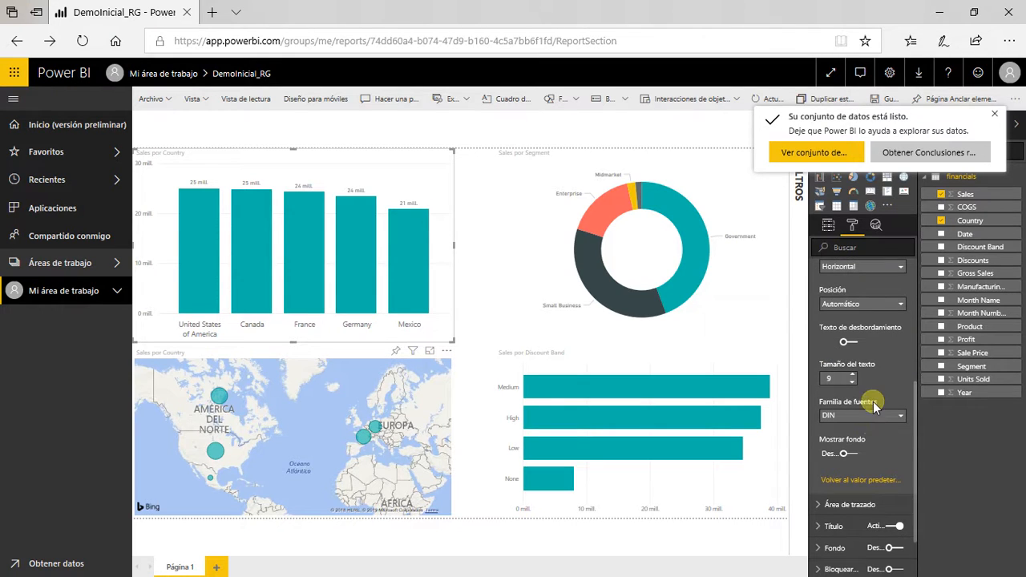
{"action": "left_click", "coordinate": [854, 374]}
{"action": "left_click", "coordinate": [855, 375]}
{"action": "left_click", "coordinate": [854, 374]}
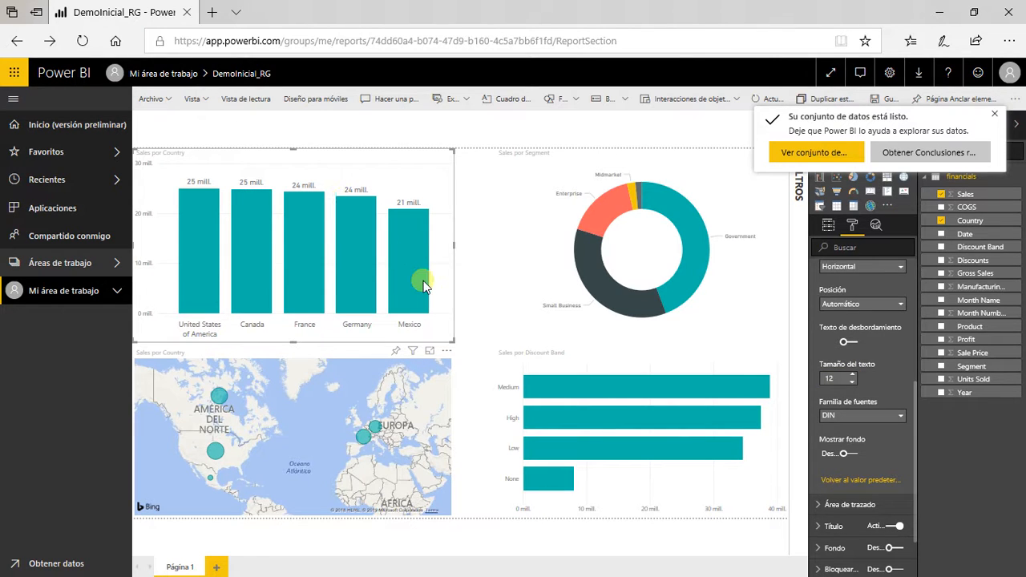
- Add a question visual asking "Sales by produc", placed between the column and donut charts, and delete it
{"action": "mouse_move", "coordinate": [425, 286]}
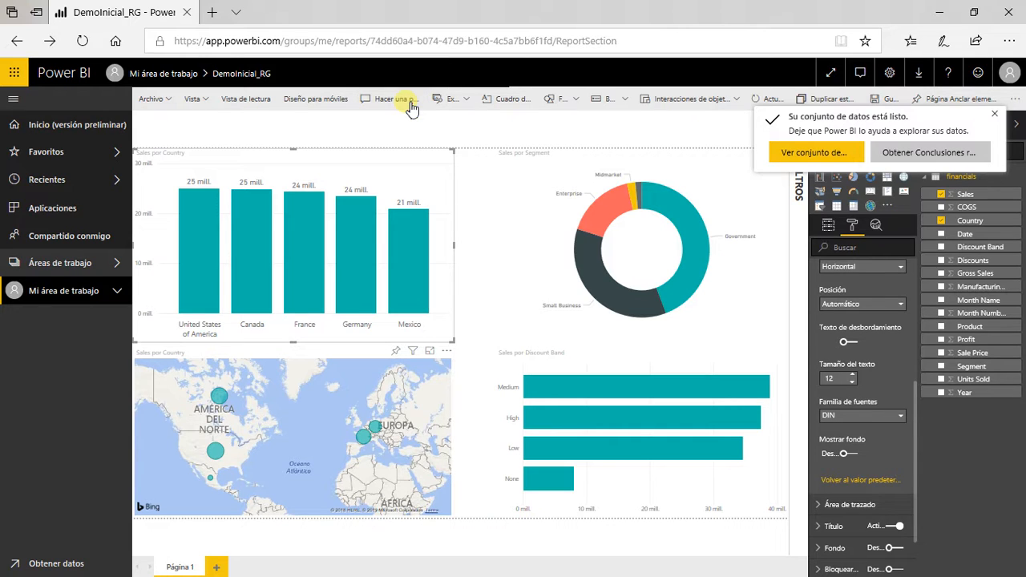
{"action": "left_click", "coordinate": [409, 105]}
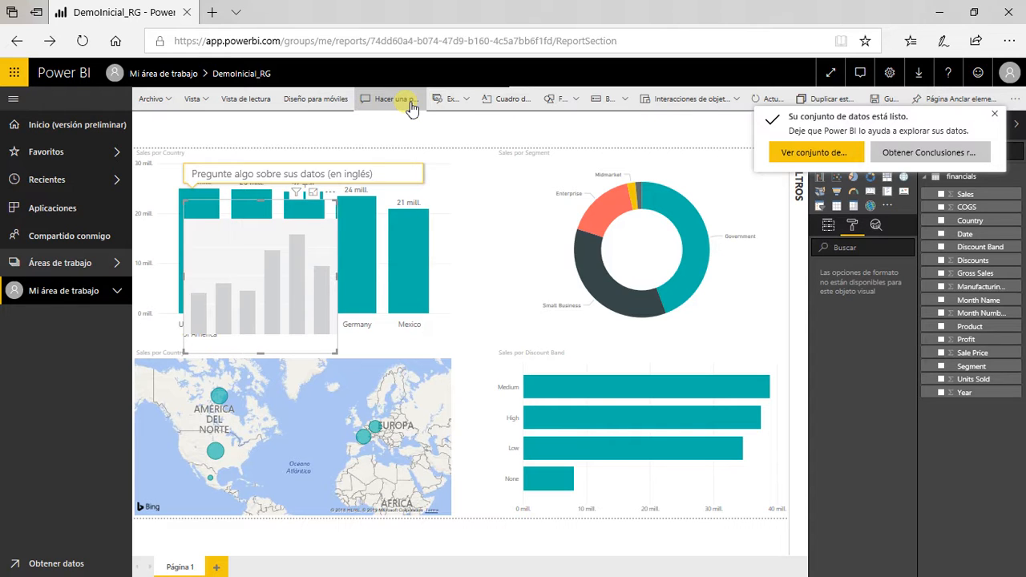
{"action": "type", "text": "Sales"}
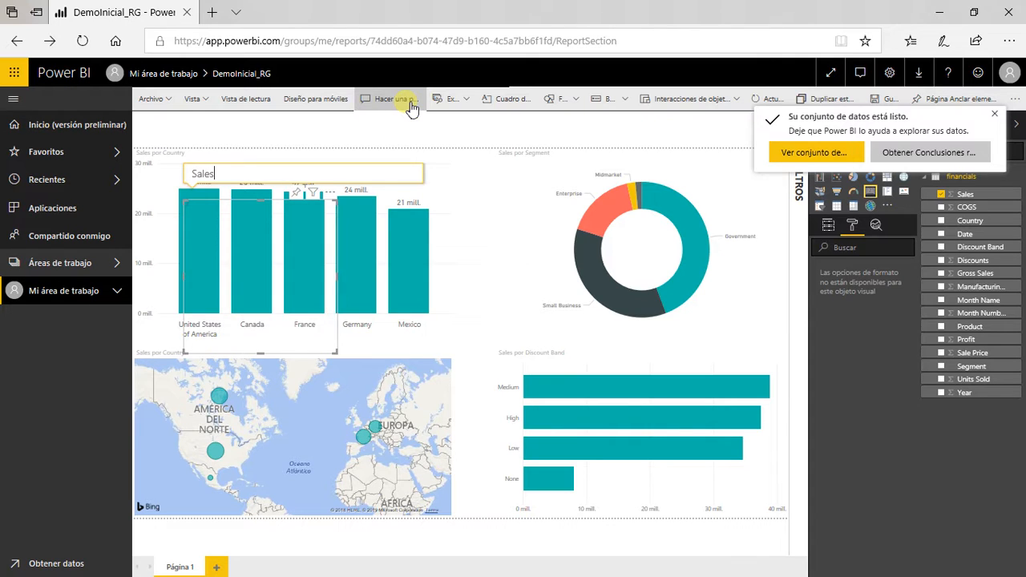
{"action": "type", "text": " by"}
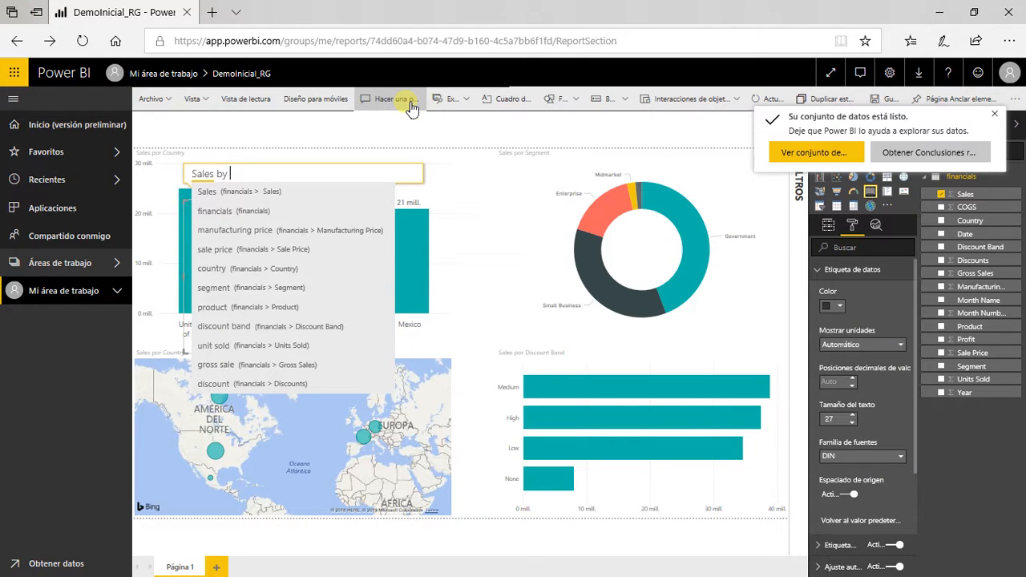
{"action": "type", "text": " produc"}
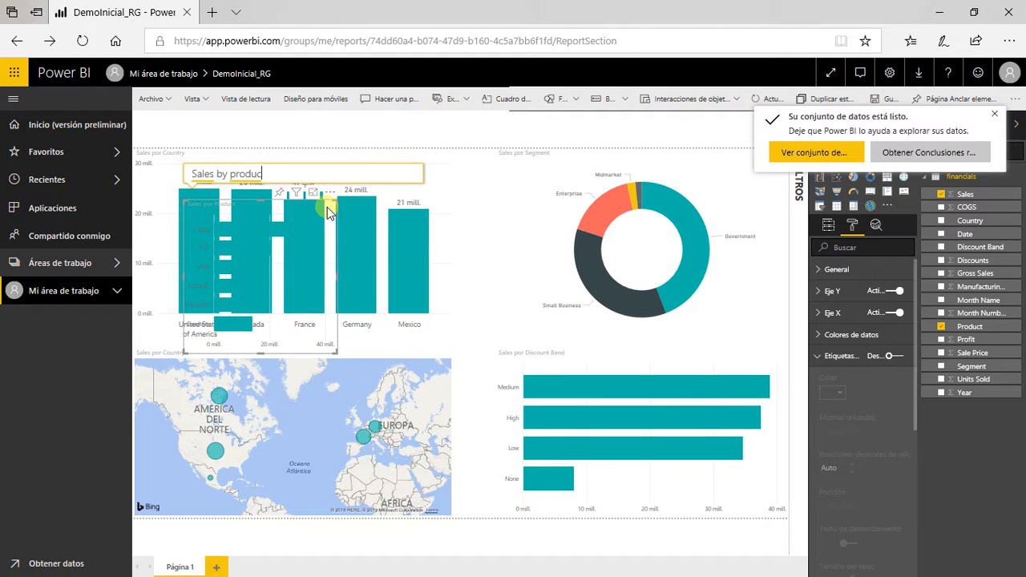
{"action": "mouse_move", "coordinate": [328, 201]}
{"action": "left_mouse_down"}
{"action": "mouse_move", "coordinate": [438, 202]}
{"action": "mouse_move", "coordinate": [473, 213]}
{"action": "mouse_move", "coordinate": [574, 197]}
{"action": "left_mouse_up"}
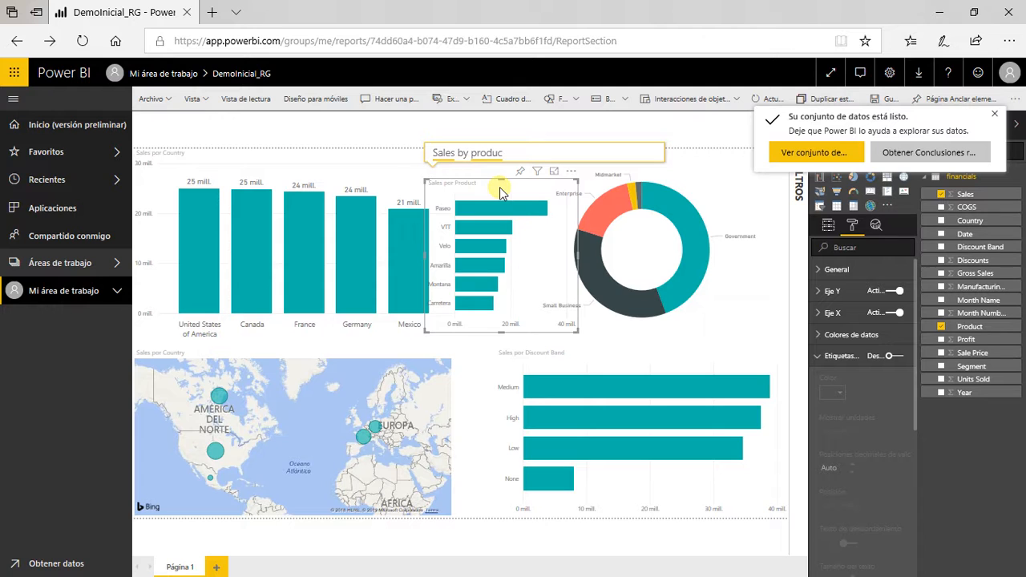
{"action": "key", "text": "Delete"}
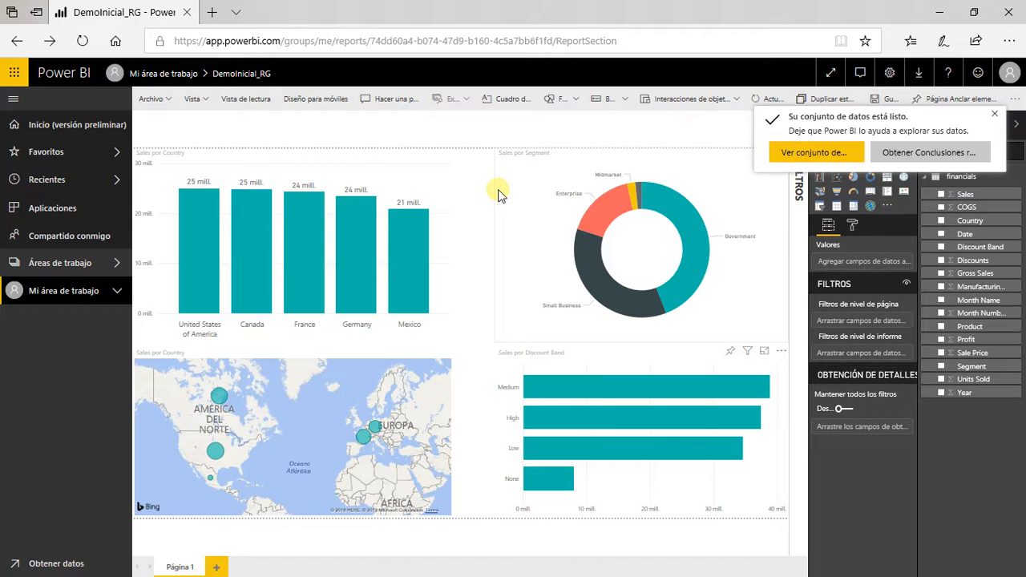
- Add a question visual asking "Sales by Date", placed between the column and donut charts, and delete it
{"action": "left_click", "coordinate": [400, 99]}
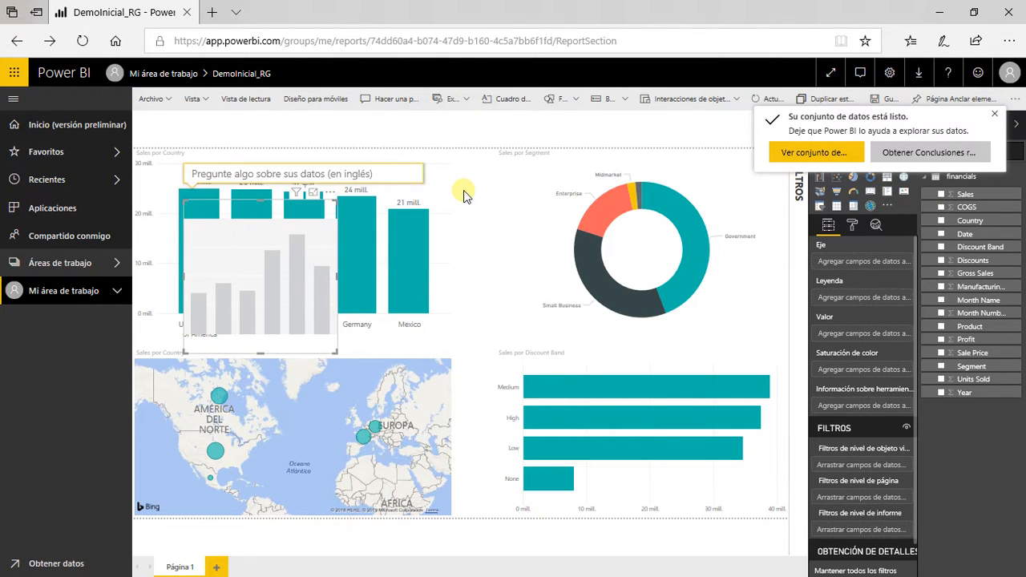
{"action": "type", "text": "Sal"}
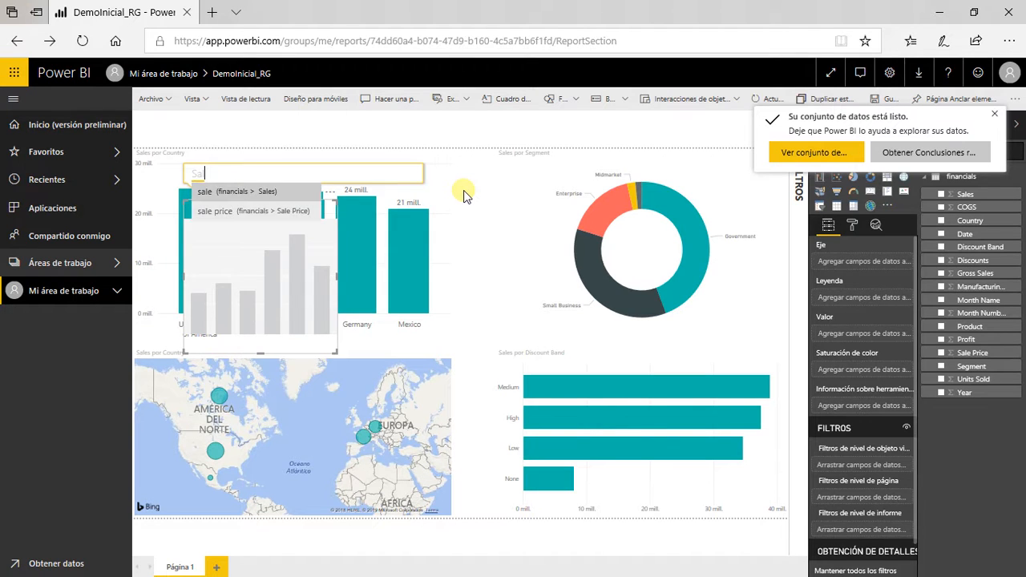
{"action": "type", "text": "es by Date"}
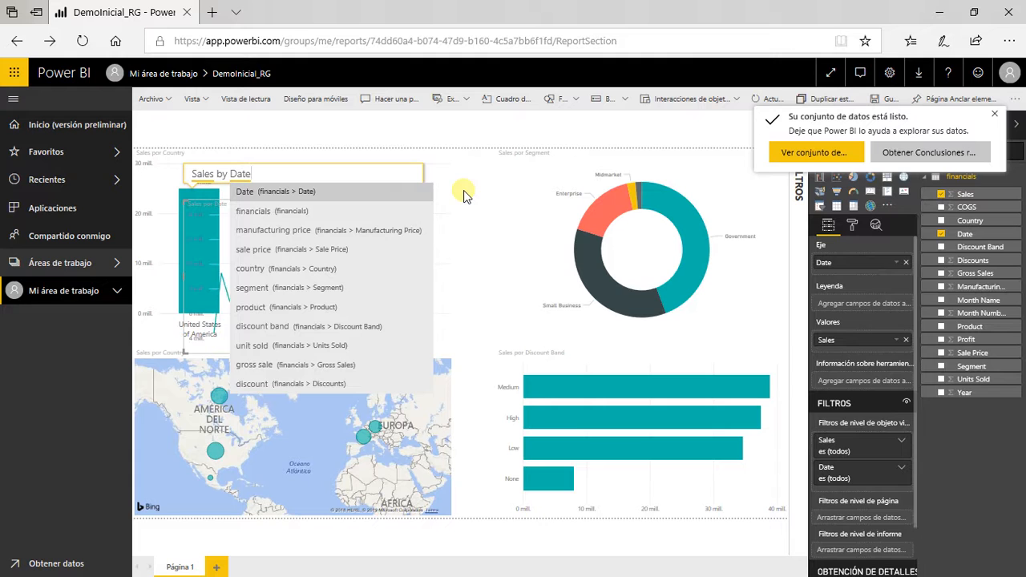
{"action": "left_click", "coordinate": [352, 193]}
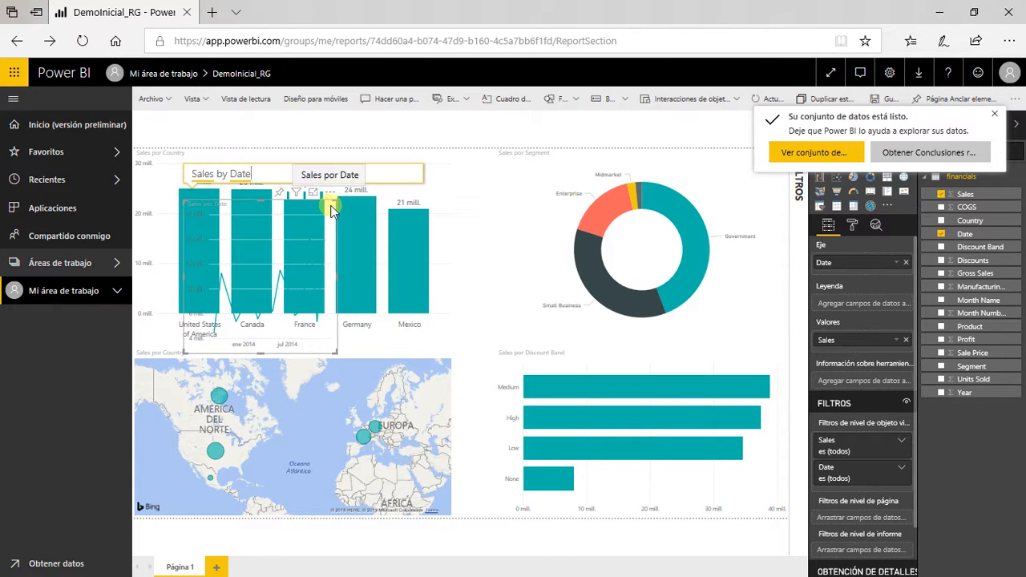
{"action": "left_click_drag", "start_coordinate": [333, 208], "coordinate": [559, 208]}
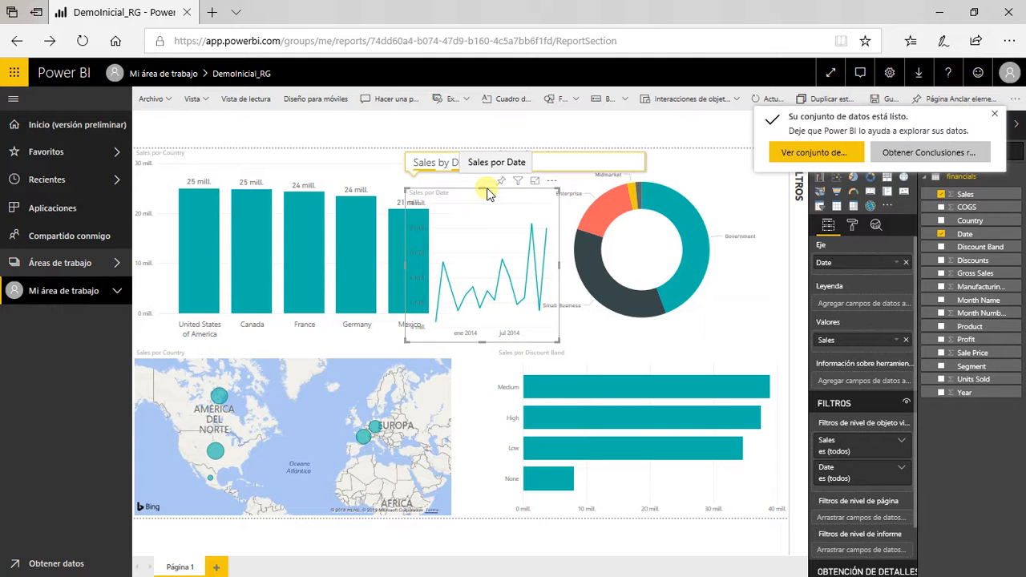
{"action": "key", "text": "Delete"}
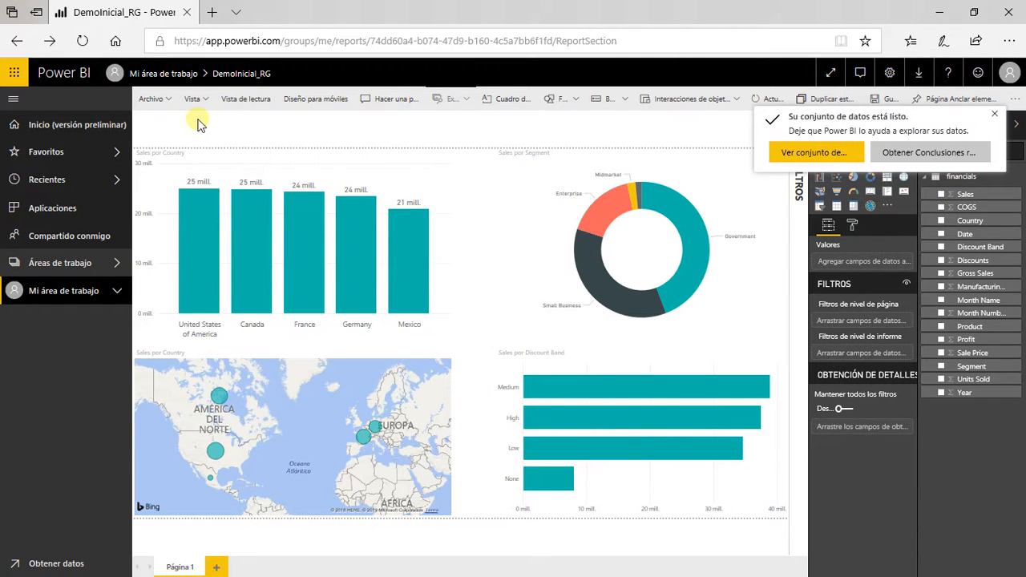
- Leave the DemoInicial_RG report without saving its changes and list the reports in Mi área de trabajo
{"action": "left_click", "coordinate": [96, 293]}
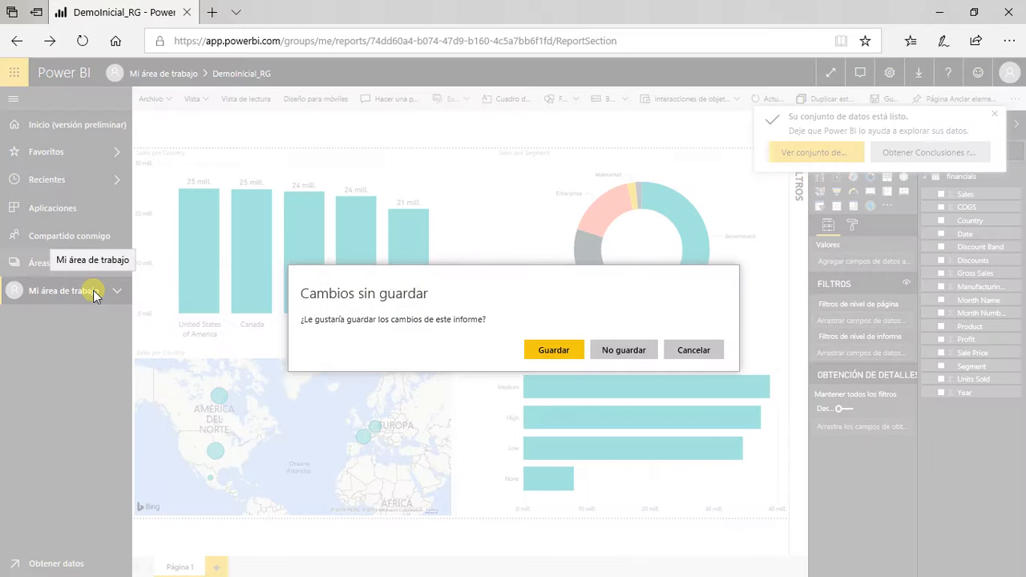
{"action": "left_click", "coordinate": [605, 354]}
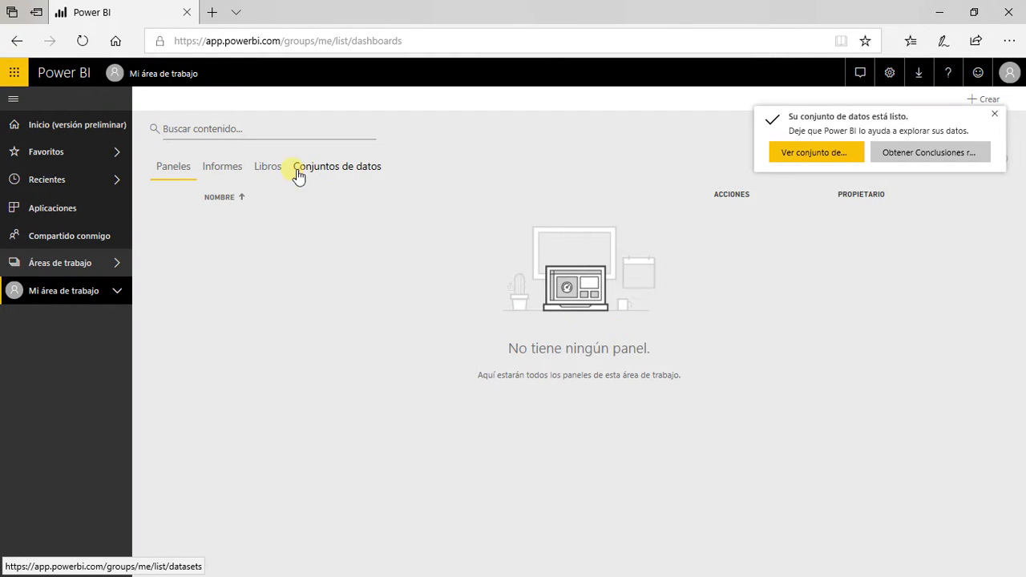
{"action": "left_click", "coordinate": [241, 175]}
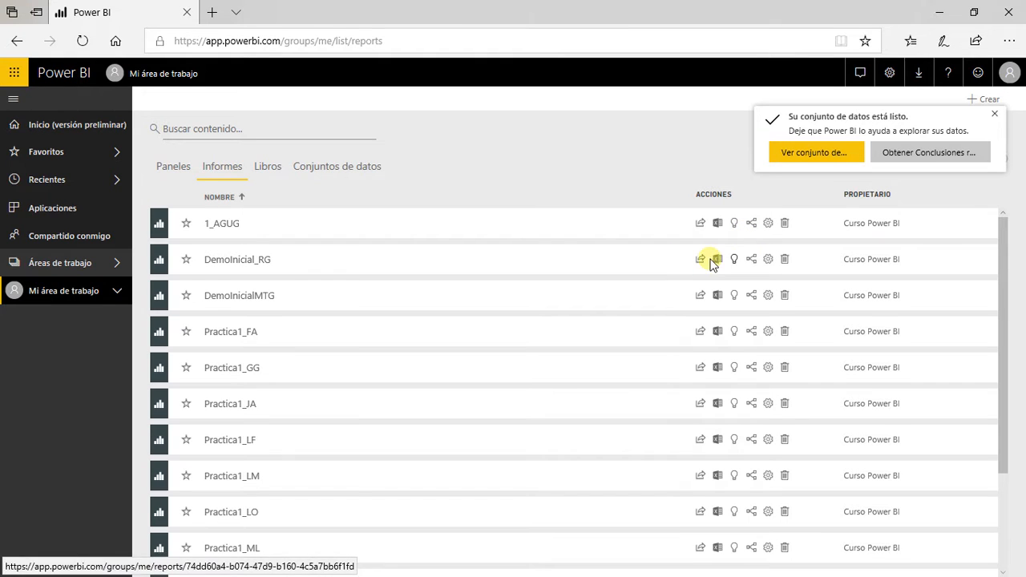
- Open the quick insights for DemoInicial_RG from the workspace's report list and show them in a maximized browser window
{"action": "left_click", "coordinate": [914, 159]}
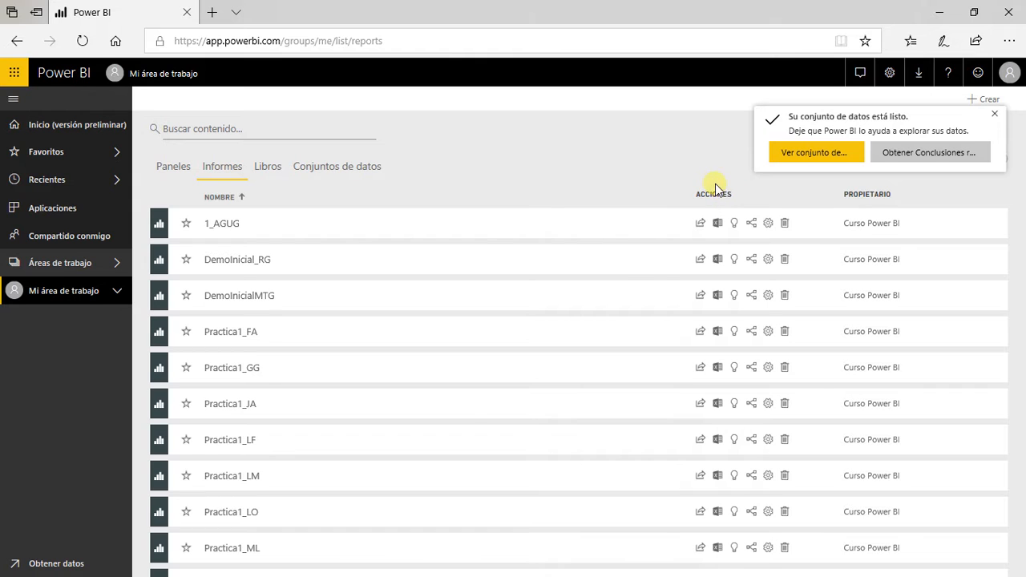
{"action": "double_click", "coordinate": [511, 13]}
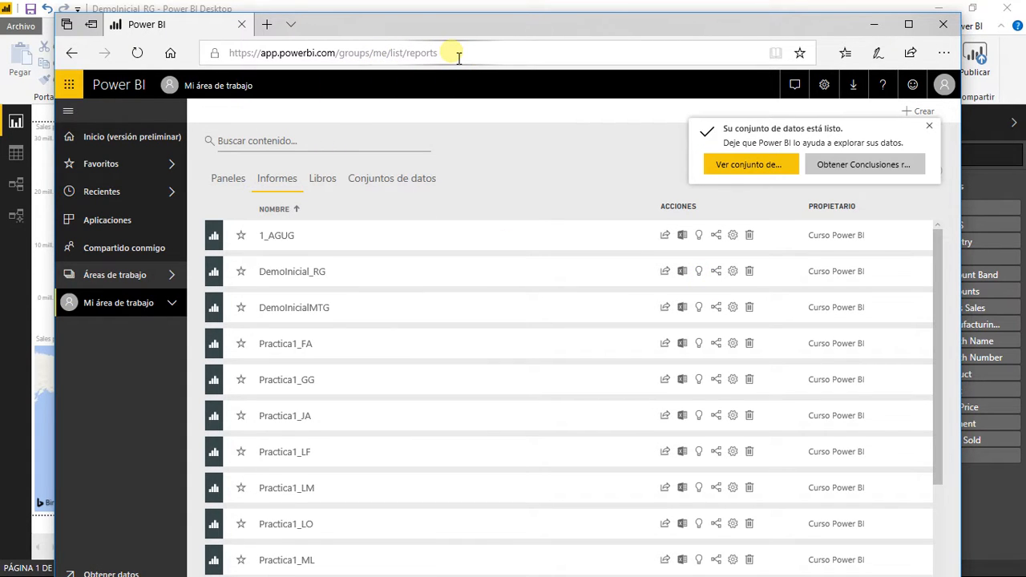
{"action": "left_click", "coordinate": [126, 308]}
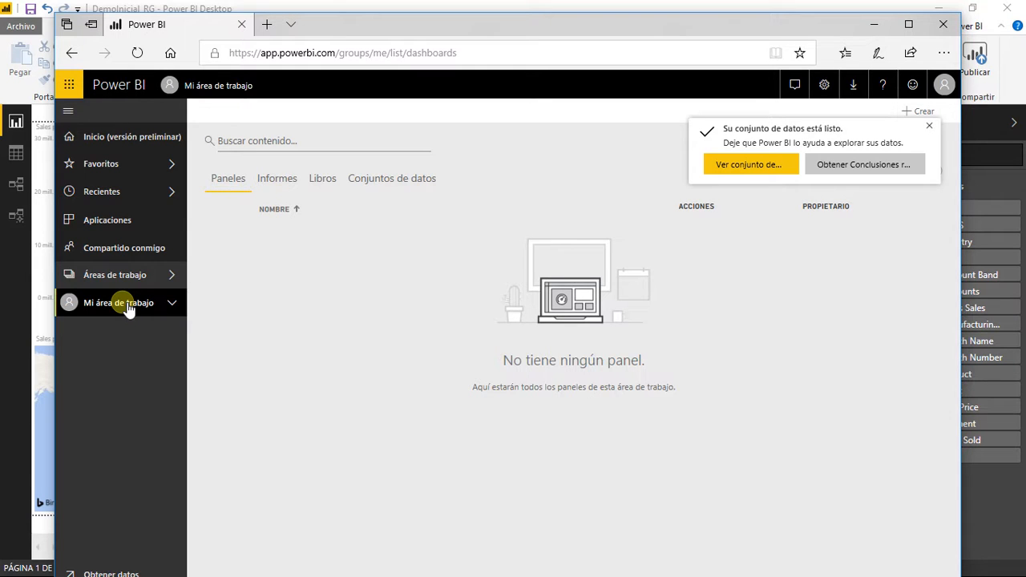
{"action": "left_click", "coordinate": [277, 175]}
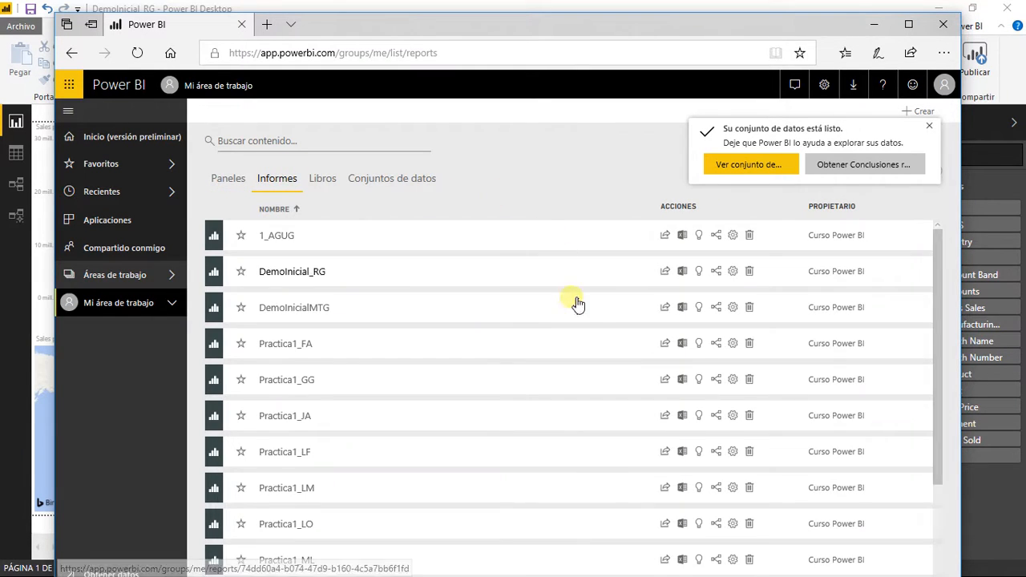
{"action": "left_click", "coordinate": [698, 272]}
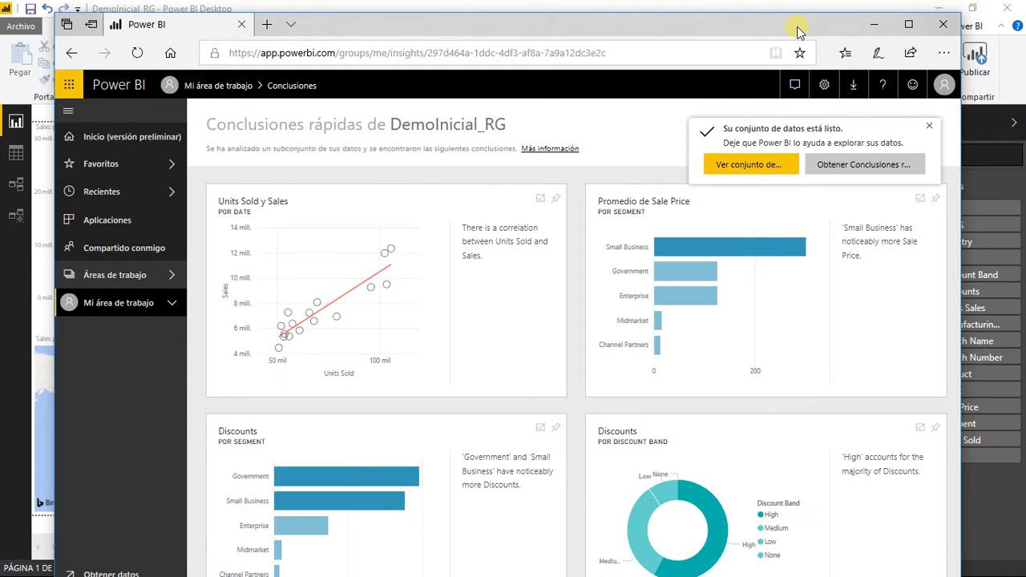
{"action": "left_click", "coordinate": [906, 29]}
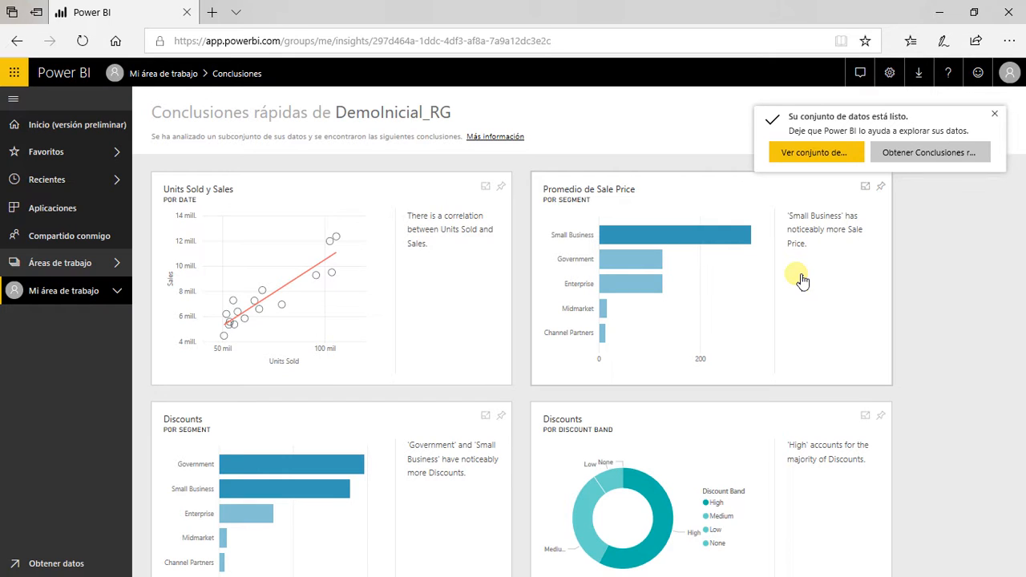
- Examine the quick insight charts and their explanations for DemoInicial_RG, from the first cards through to the end of the page
{"action": "scroll", "coordinate": [802, 279], "scroll_direction": "down", "scroll_amount": 3}
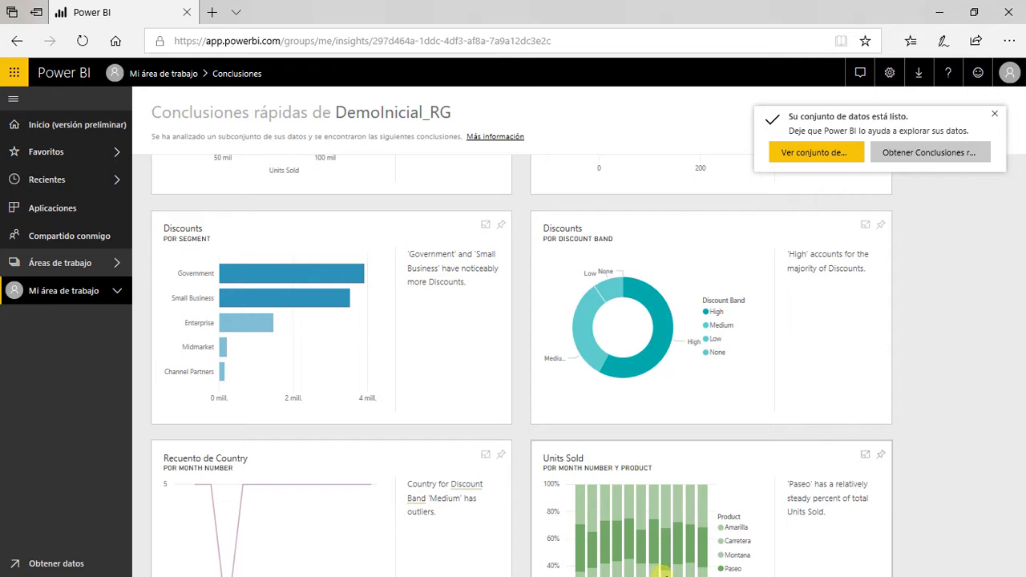
{"action": "scroll", "coordinate": [732, 319], "scroll_direction": "down", "scroll_amount": 5}
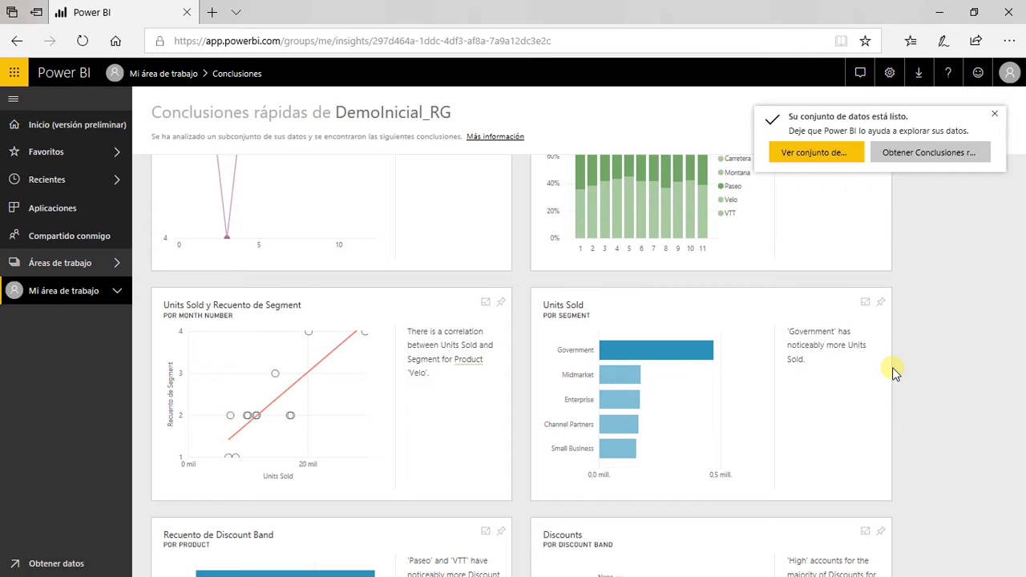
{"action": "scroll", "coordinate": [892, 367], "scroll_direction": "down", "scroll_amount": 3}
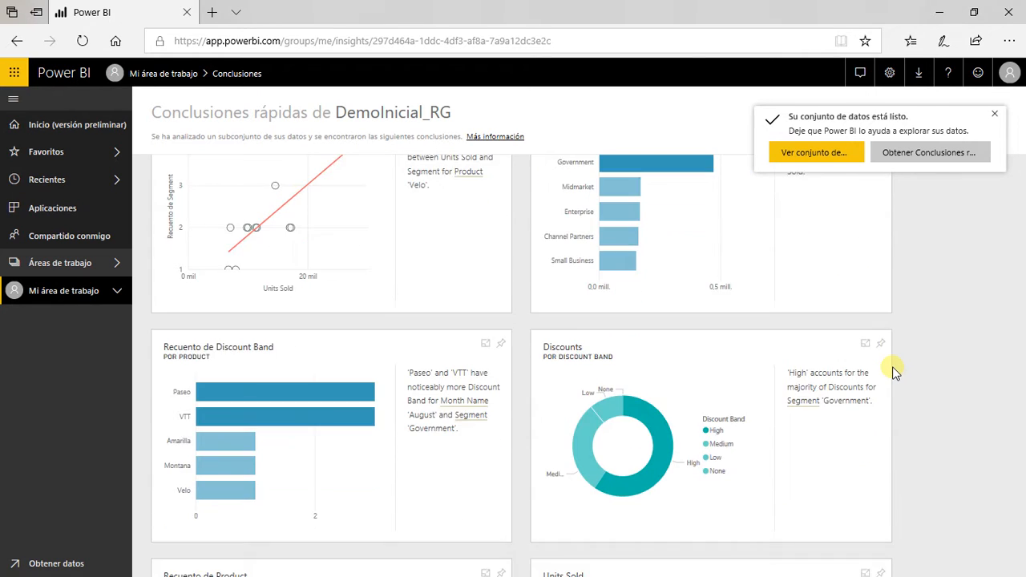
{"action": "scroll", "coordinate": [894, 370], "scroll_direction": "down", "scroll_amount": 1}
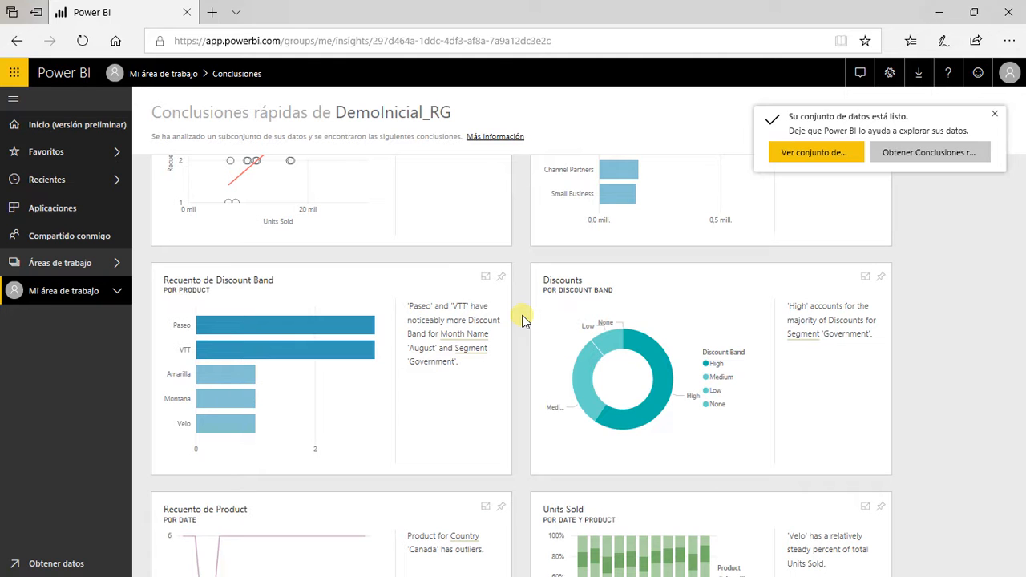
{"action": "scroll", "coordinate": [522, 320], "scroll_direction": "down", "scroll_amount": 10}
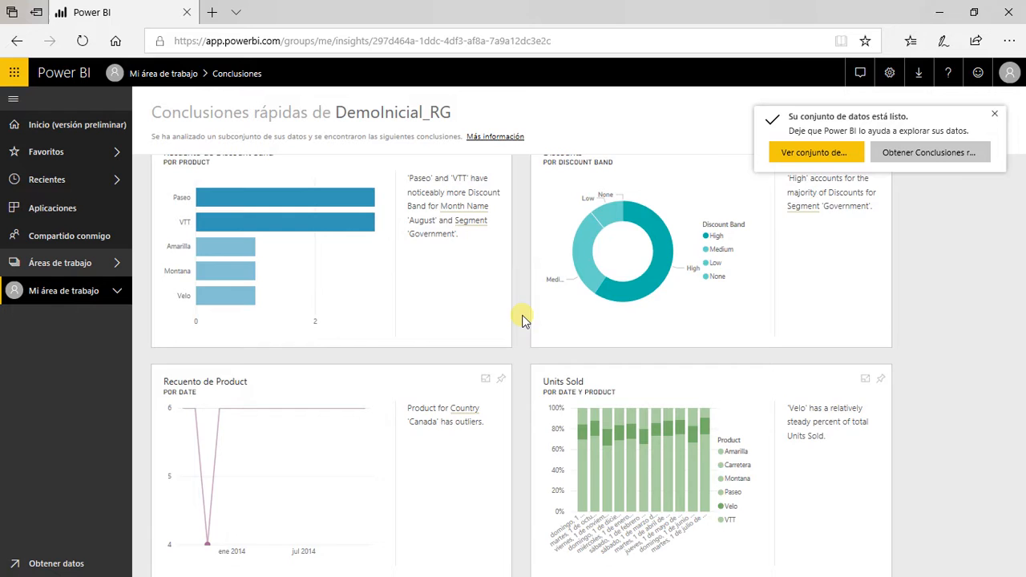
{"action": "scroll", "coordinate": [522, 319], "scroll_direction": "down", "scroll_amount": 10}
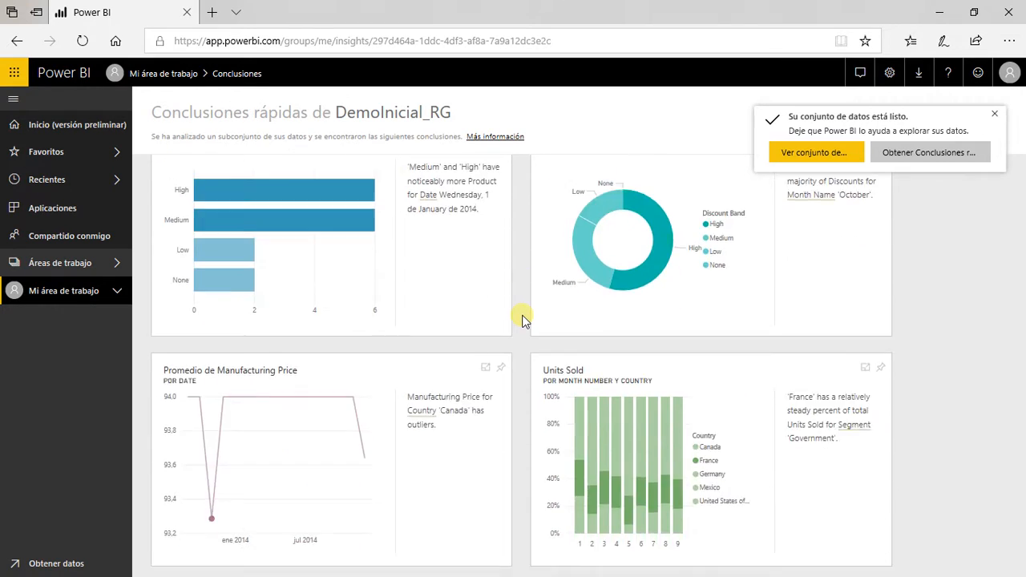
{"action": "scroll", "coordinate": [522, 320], "scroll_direction": "down", "scroll_amount": 10}
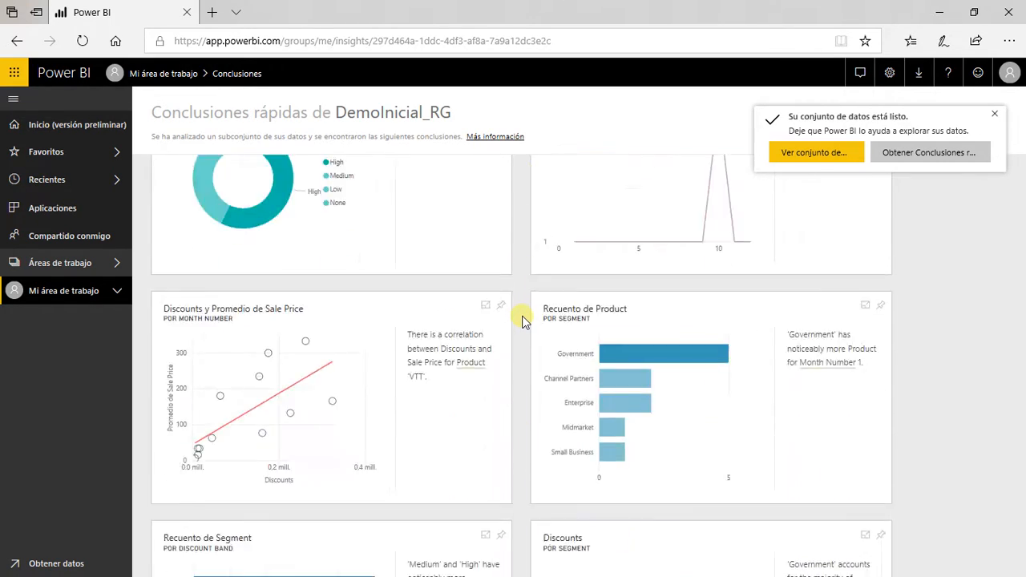
{"action": "scroll", "coordinate": [522, 320], "scroll_direction": "down", "scroll_amount": 1}
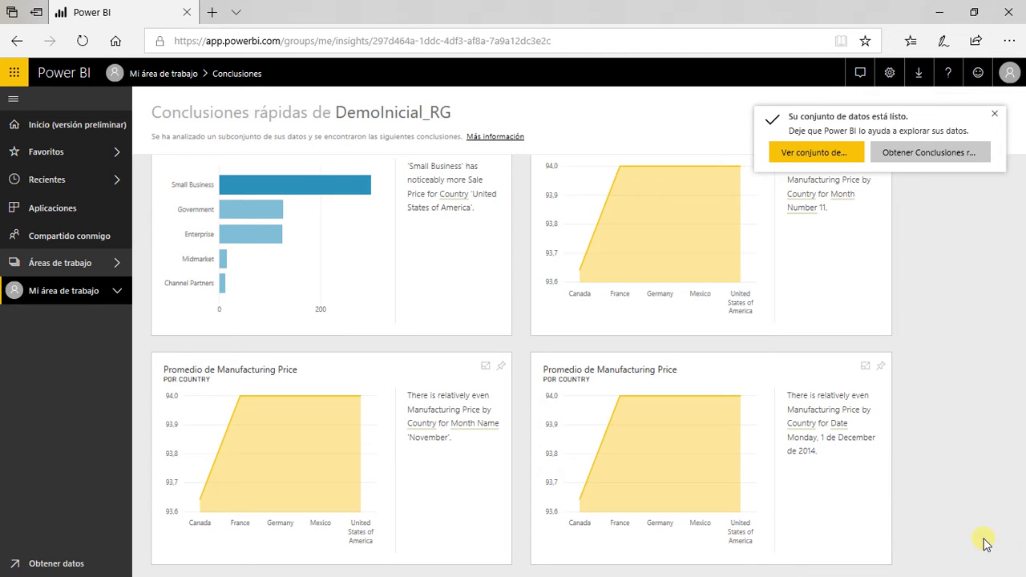
{"action": "key", "text": "super"}
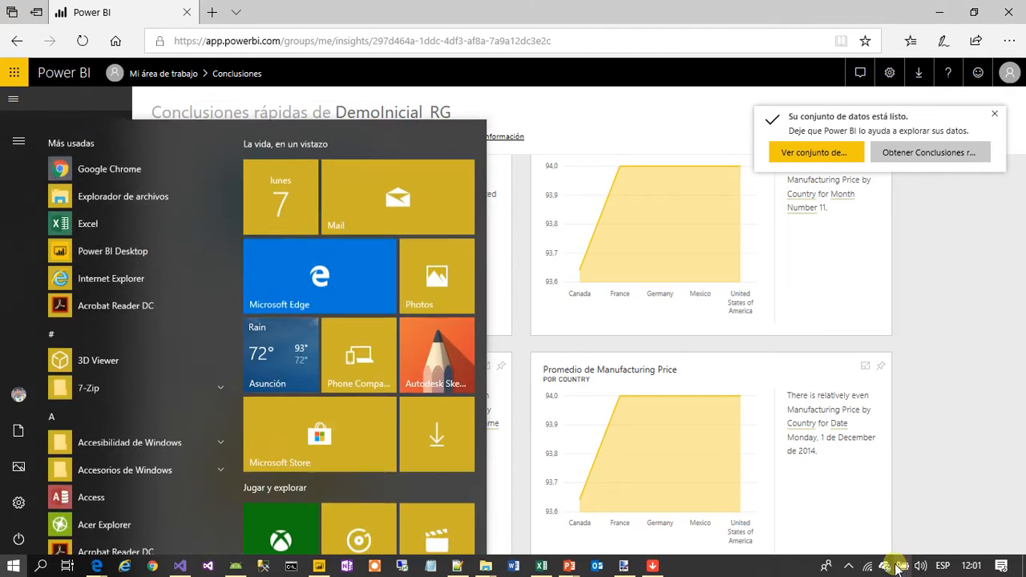
{"action": "left_click", "coordinate": [849, 567]}
{"action": "left_click", "coordinate": [850, 568]}
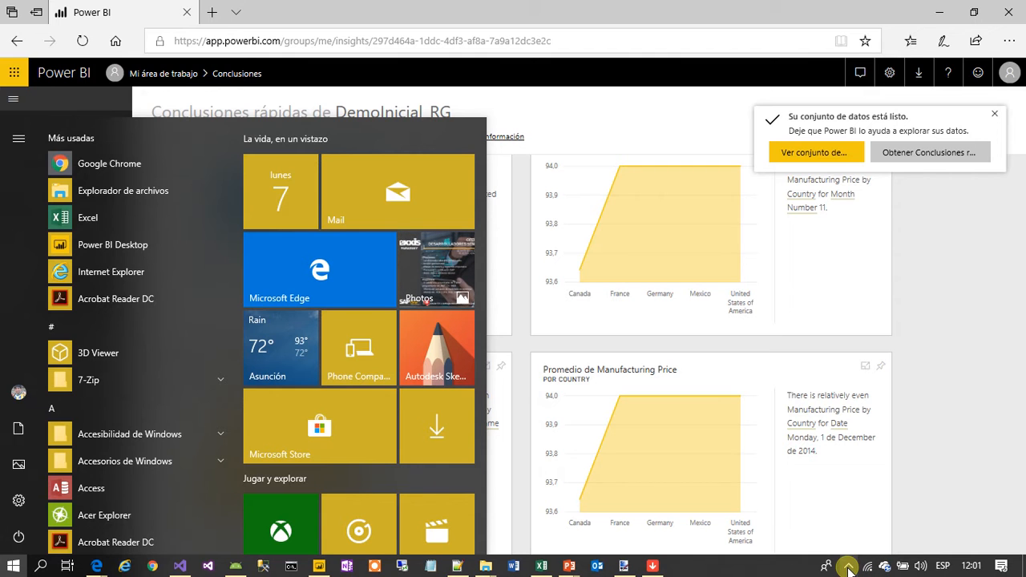
{"action": "key", "text": "super"}
{"action": "key", "text": "super"}
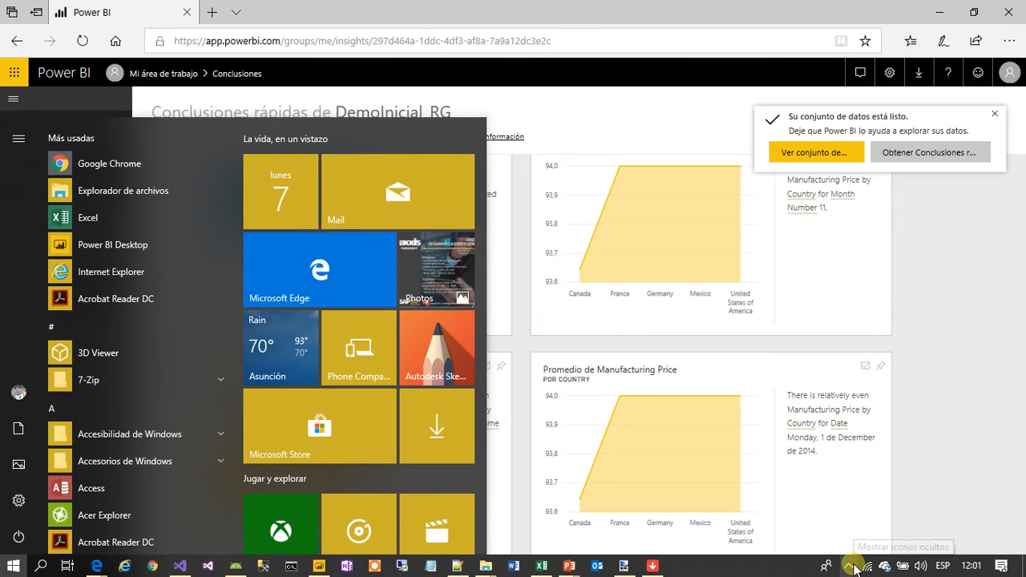
{"action": "left_click", "coordinate": [852, 565]}
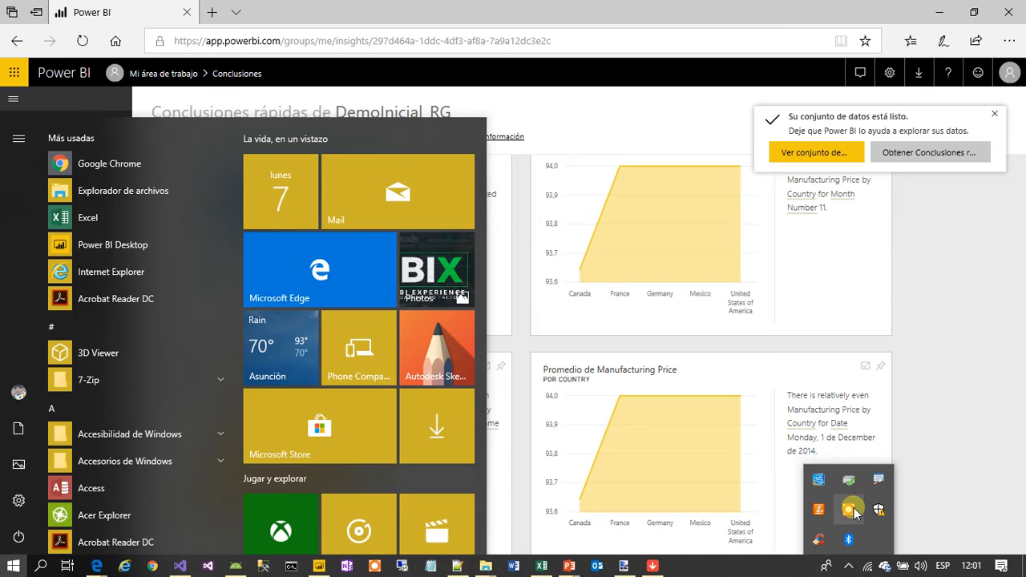